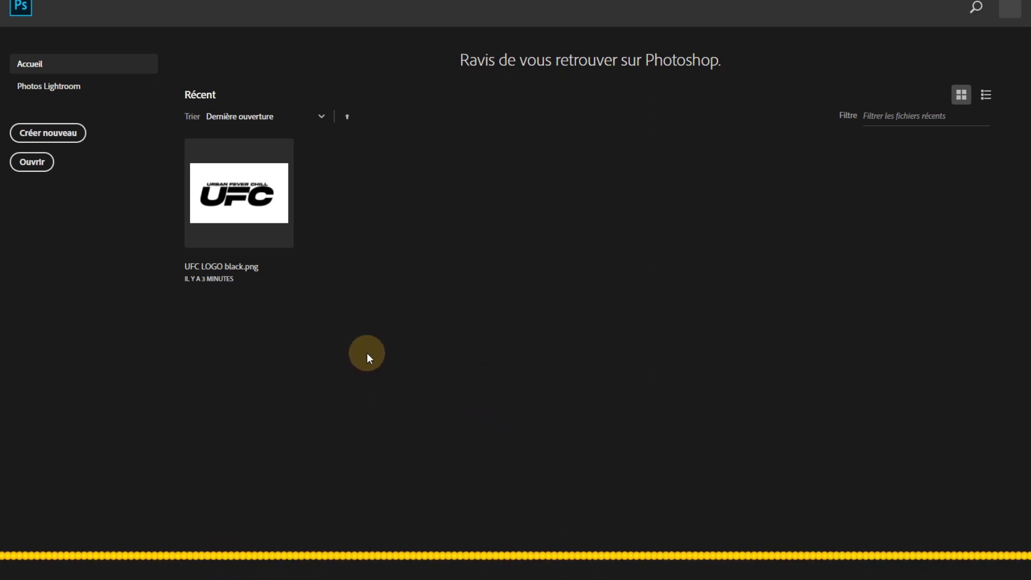
Step: Start a new document and name it CARTOON ART
left_click(59, 131)
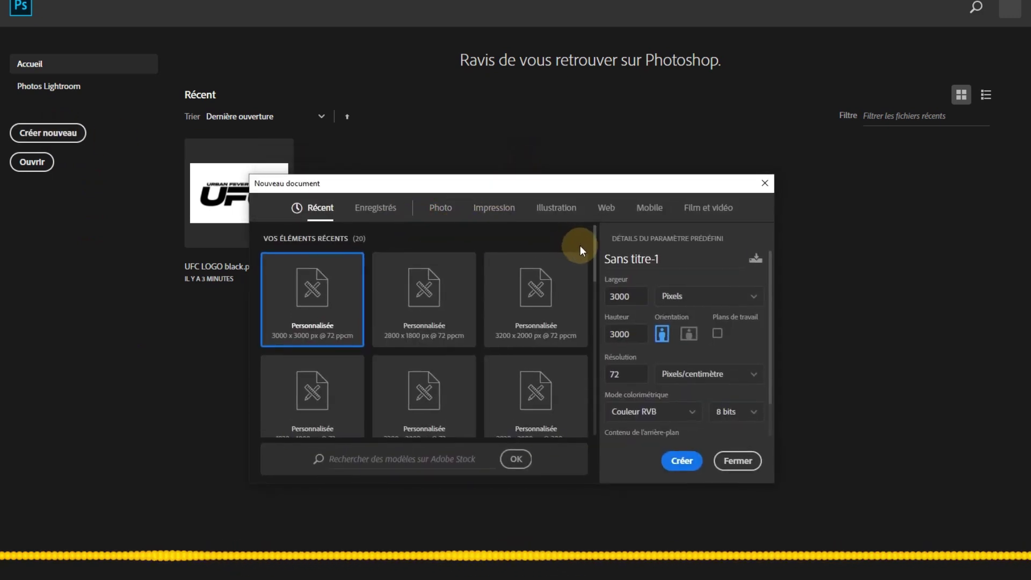
scroll(518, 316, "down", 4)
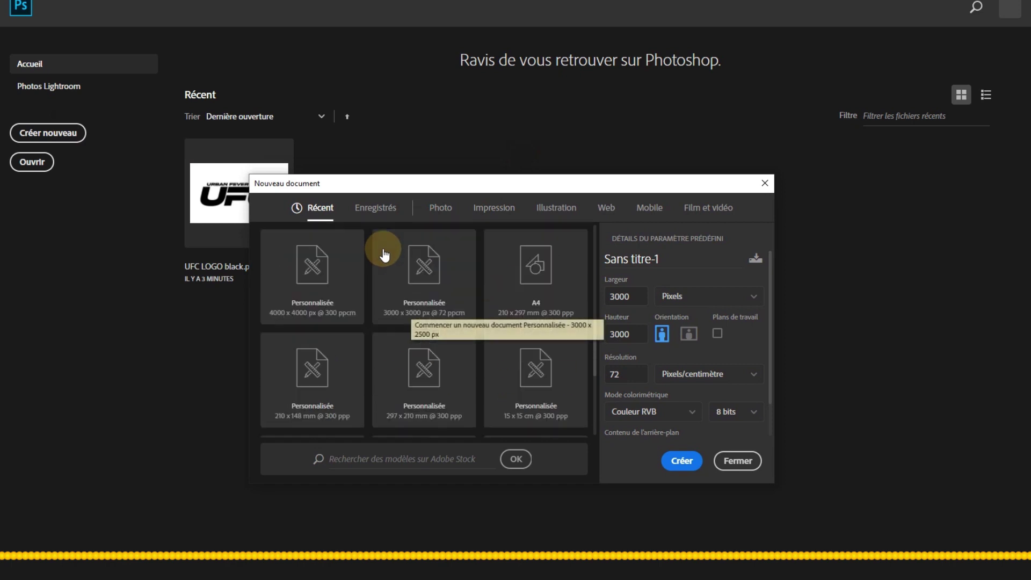
scroll(365, 266, "up", 4)
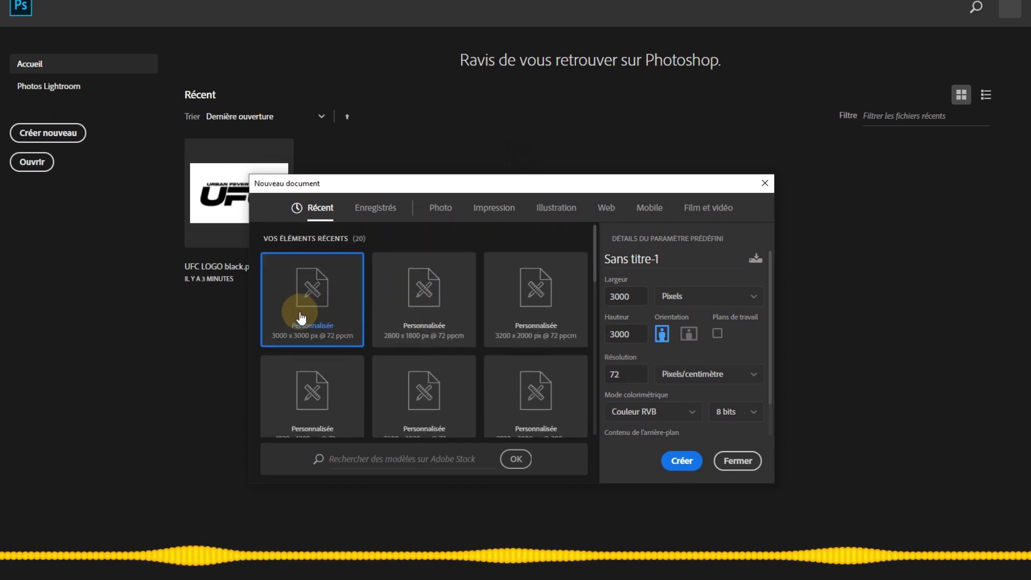
left_click(652, 260)
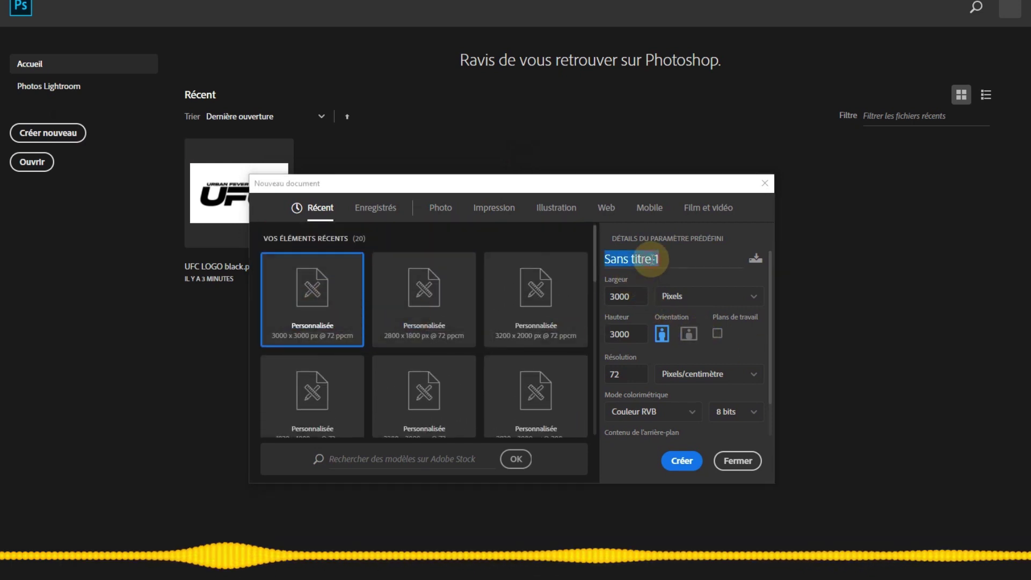
type("CA")
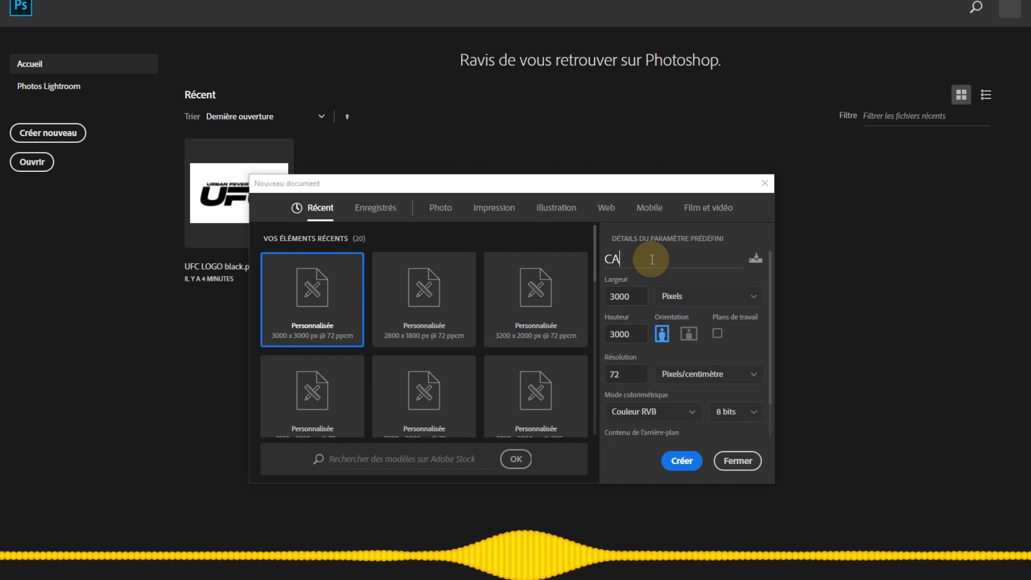
type("RTOON ART")
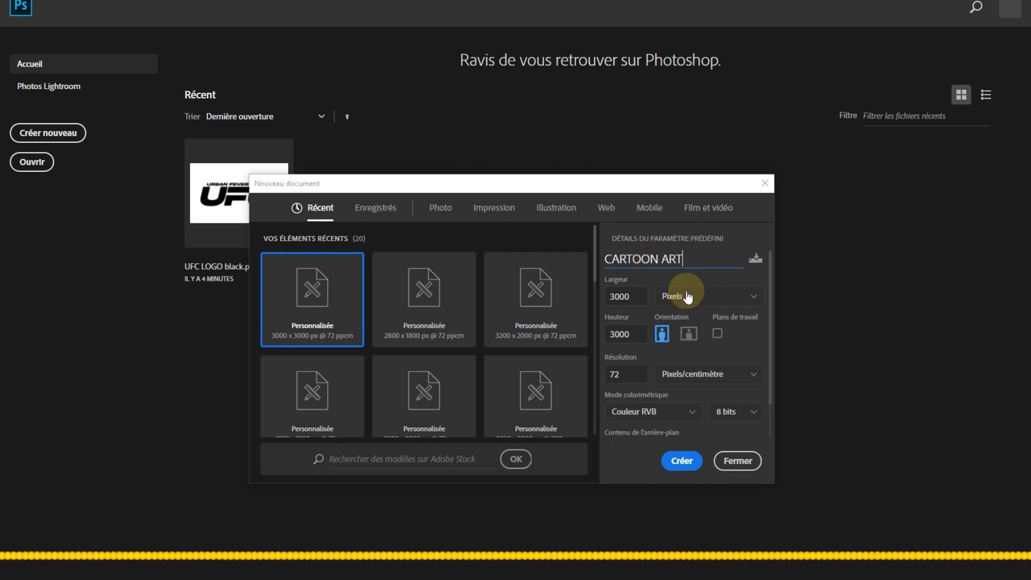
Step: Set the new document's width and height to 5000 pixels each
left_click(611, 295)
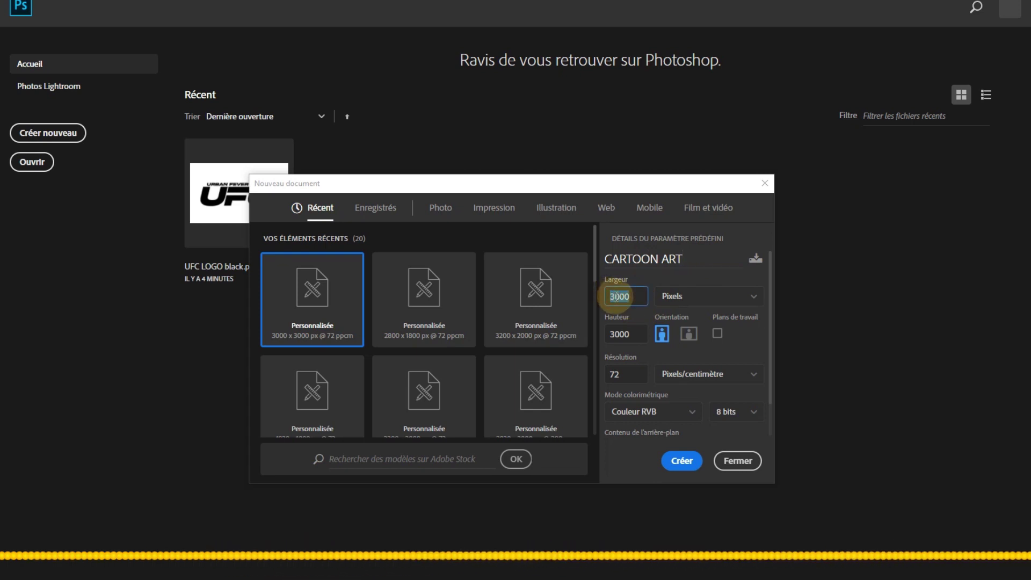
type("5")
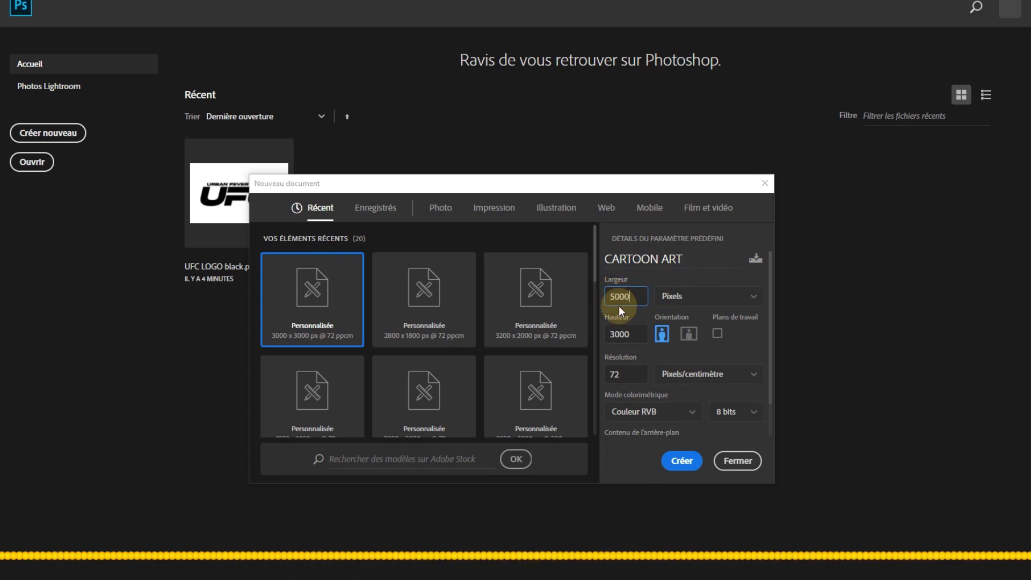
type("000")
left_click(618, 337)
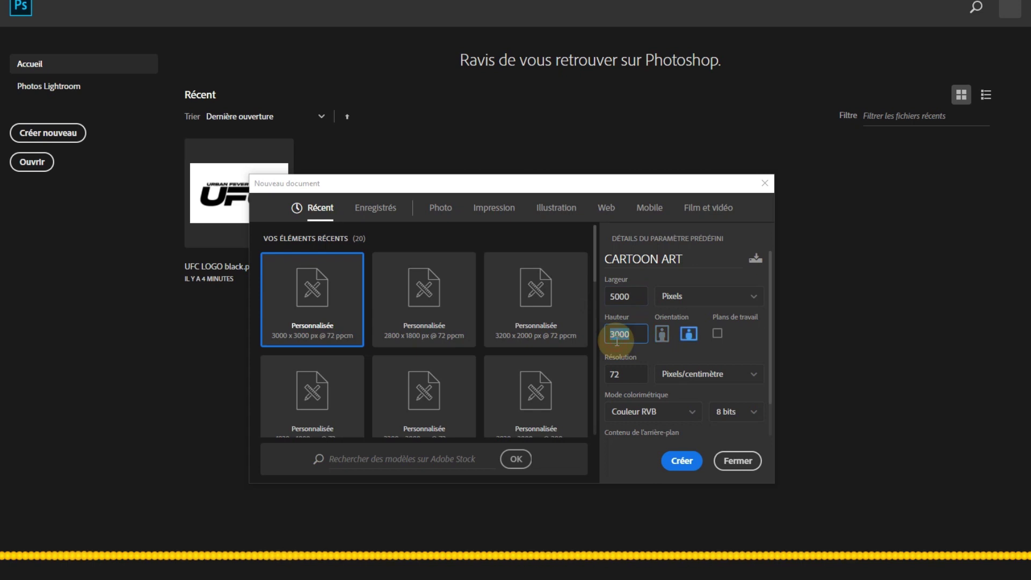
type("50")
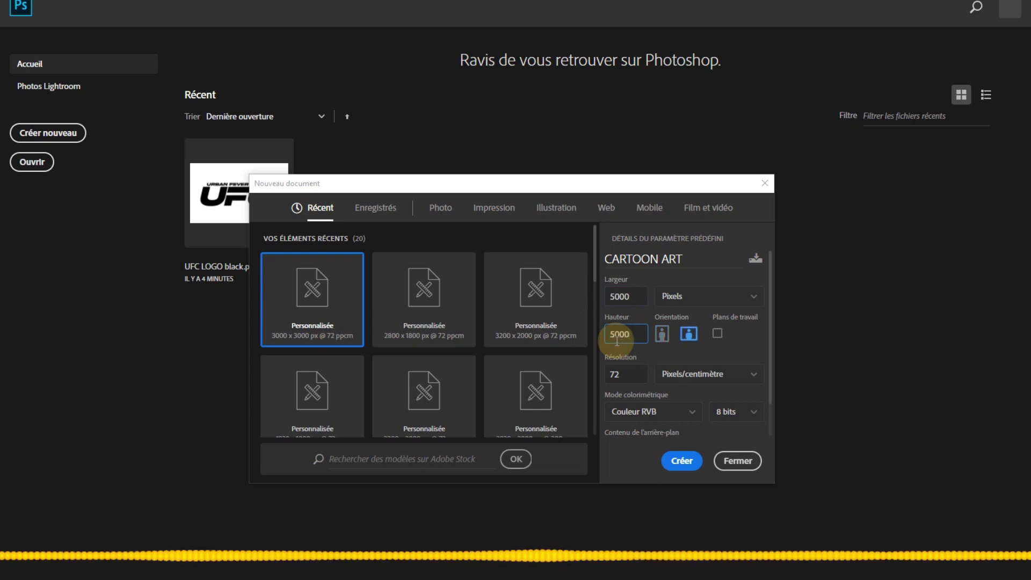
Step: Set the new document's resolution to 300 pixels per centimetre
left_click(627, 376)
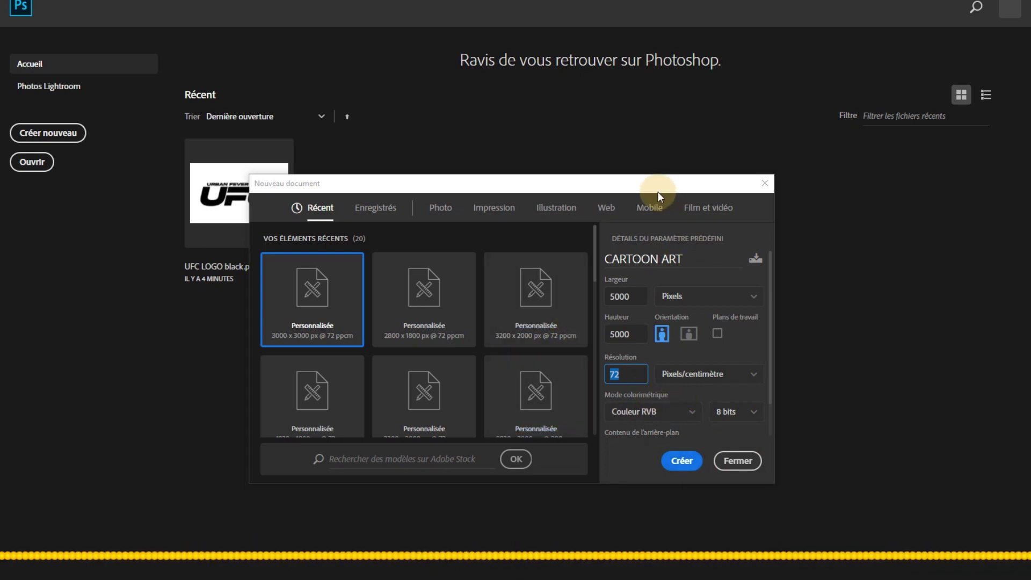
mouse_move(658, 192)
left_mouse_down()
mouse_move(717, 203)
mouse_move(640, 157)
mouse_move(668, 183)
left_mouse_up()
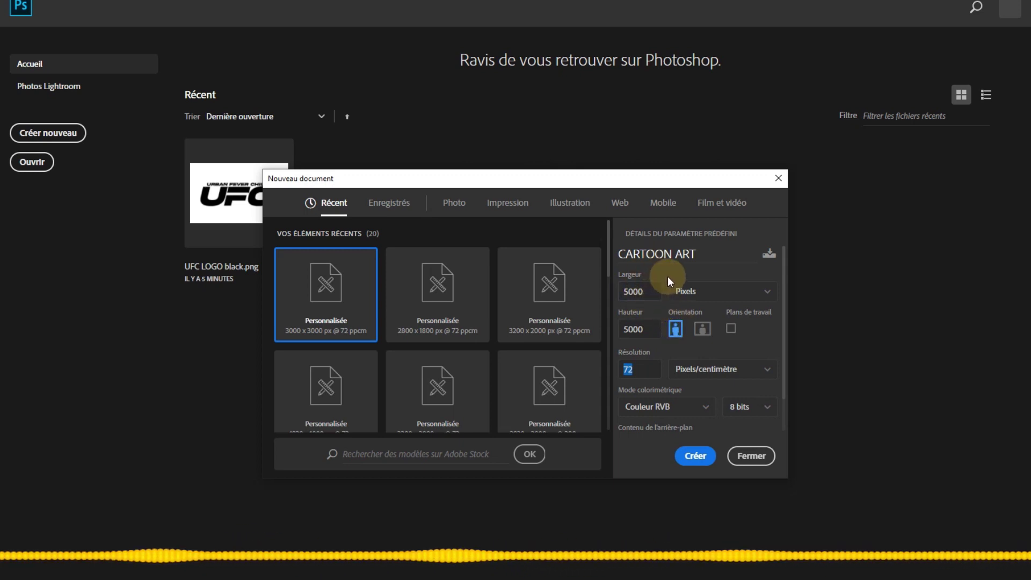
left_click(640, 369)
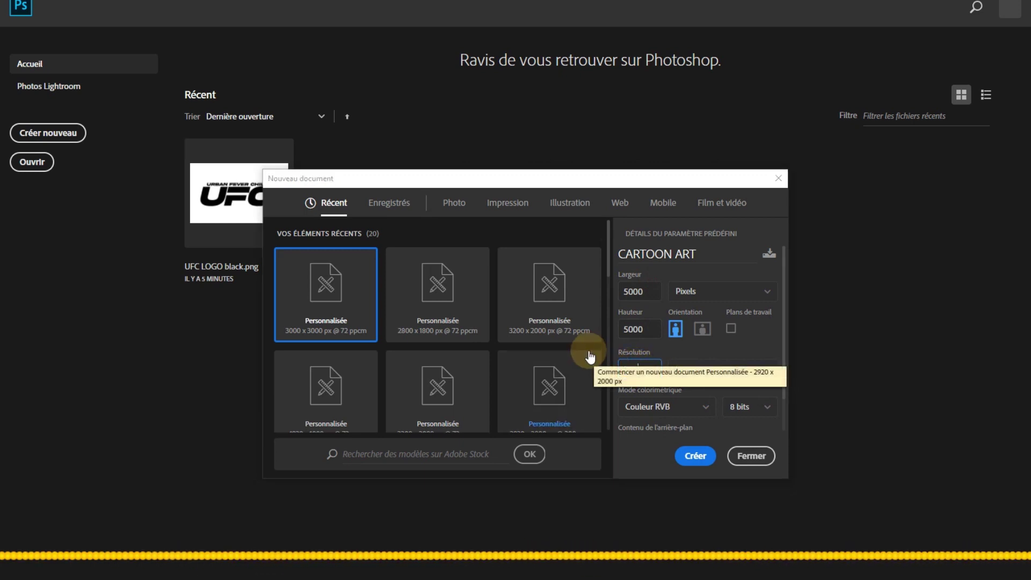
type("300")
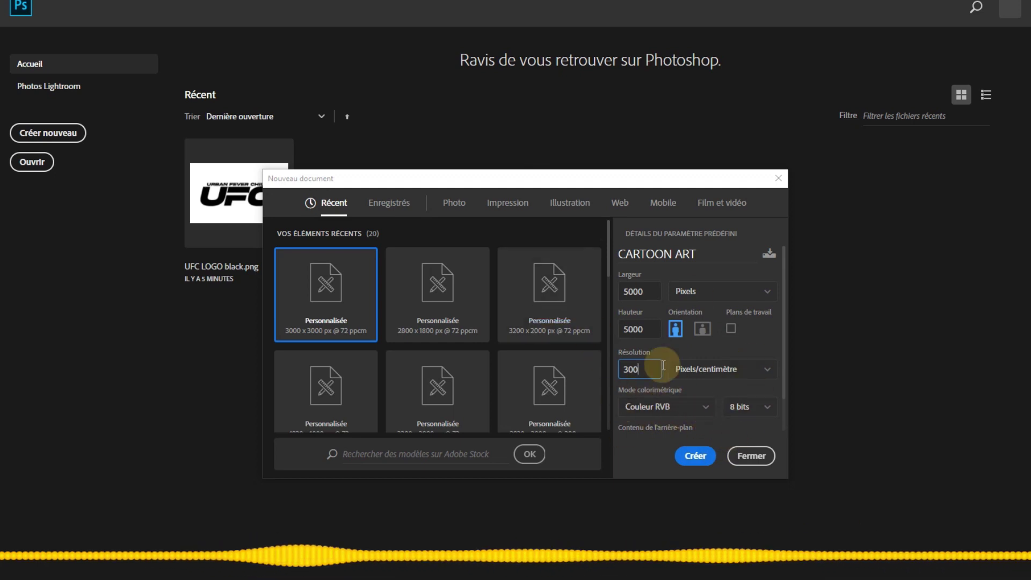
Step: Set the custom background colour to grey b4b4b4 and create the document
scroll(569, 371, "down", 3)
scroll(698, 349, "down", 1)
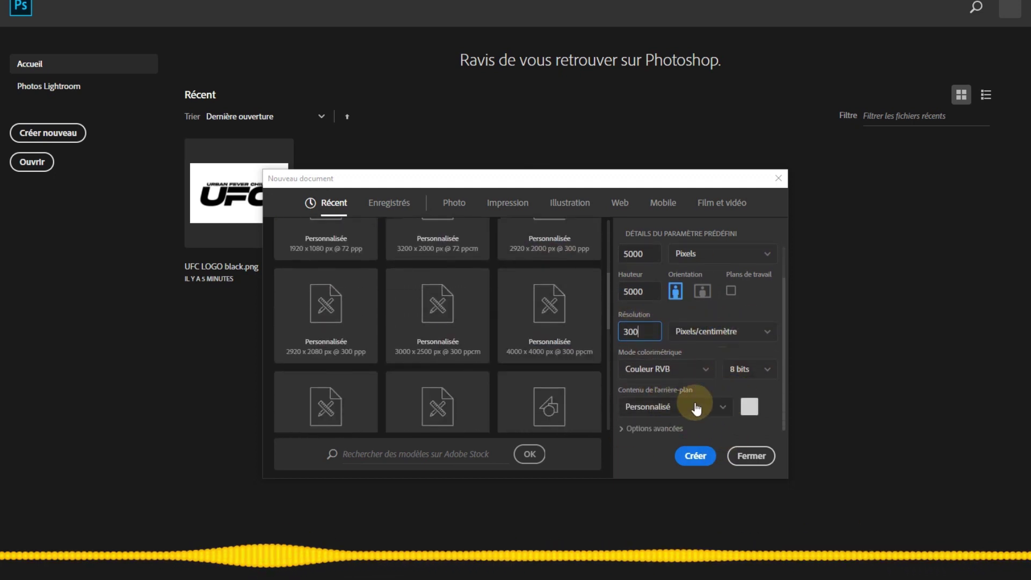
left_click(748, 407)
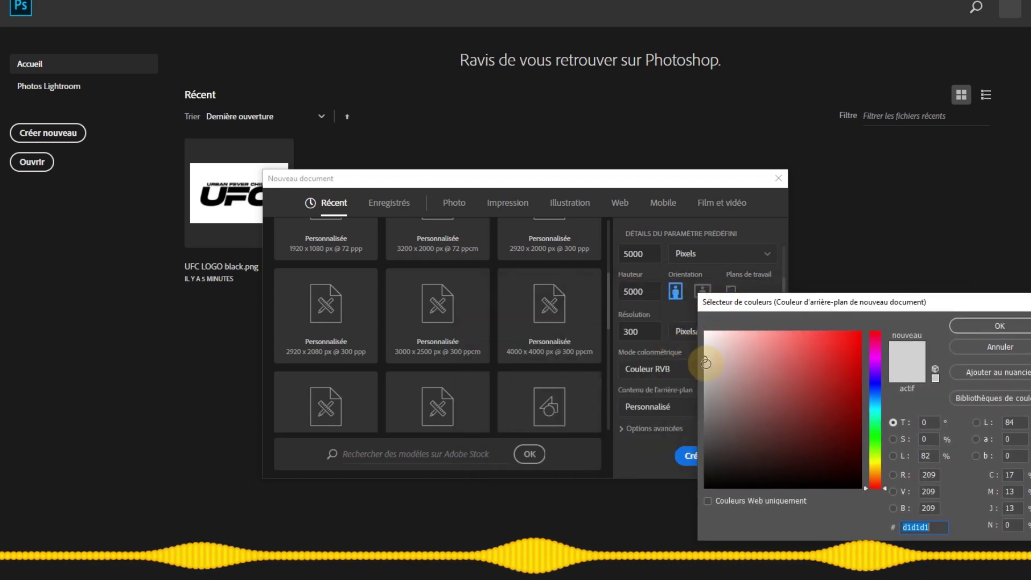
mouse_move(706, 363)
left_mouse_down()
mouse_move(709, 329)
mouse_move(695, 484)
mouse_move(689, 374)
mouse_move(690, 400)
mouse_move(687, 383)
left_mouse_up()
left_click(978, 329)
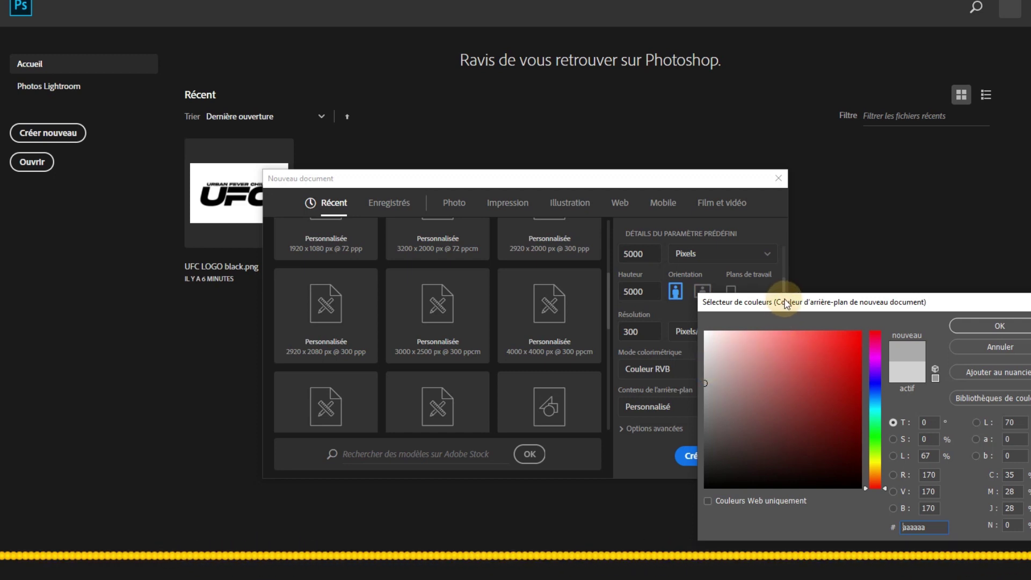
left_click_drag(786, 305, 739, 320)
left_click_drag(674, 392, 656, 394)
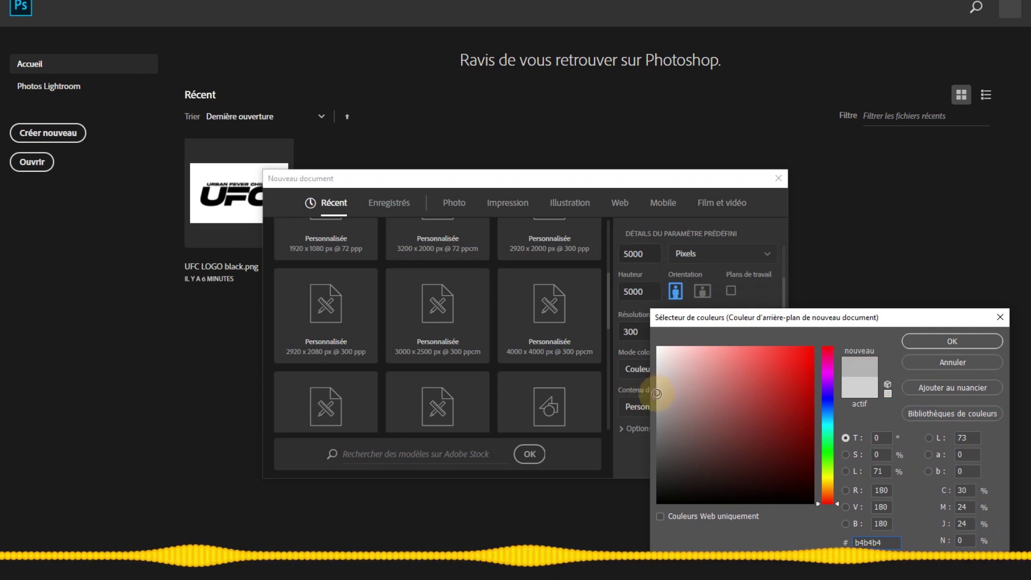
left_click(874, 543)
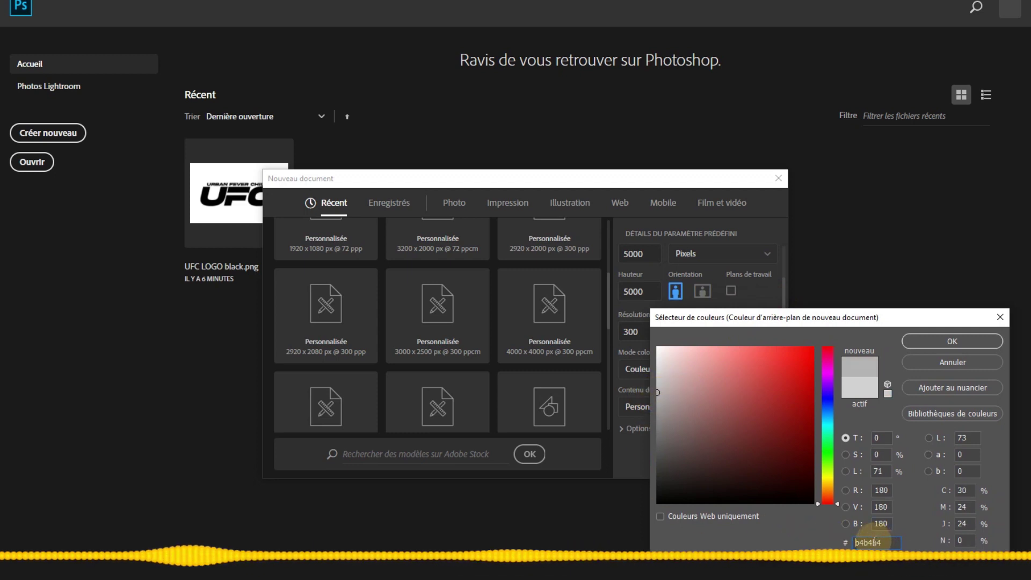
double_click(874, 542)
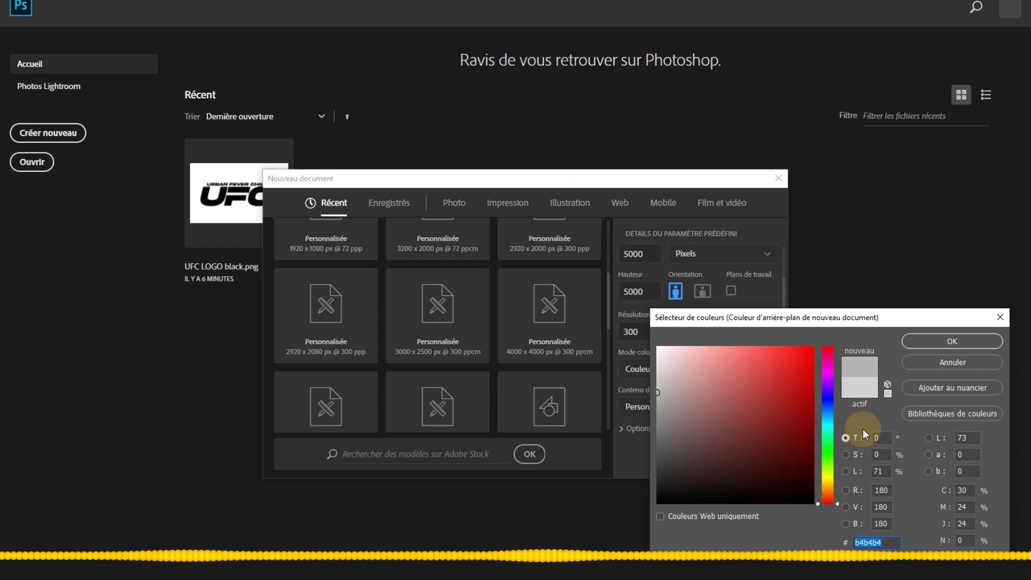
left_click(932, 341)
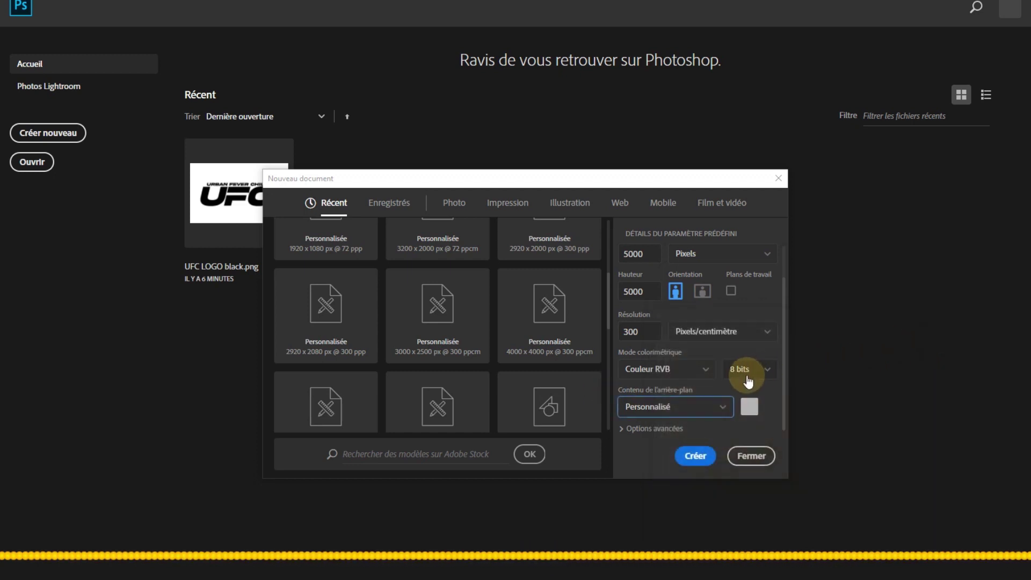
left_click(695, 457)
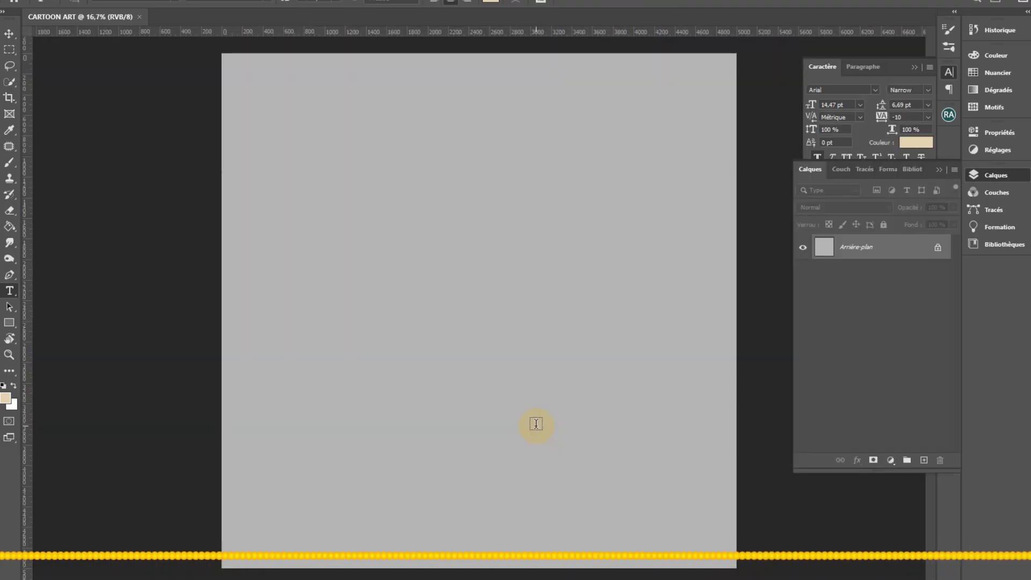
scroll(431, 406, "down", 3)
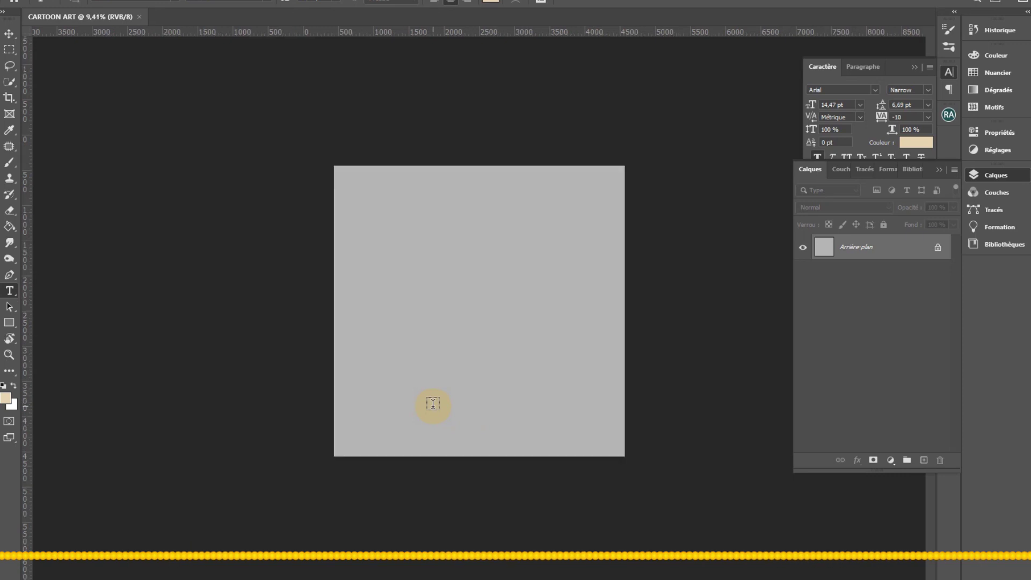
scroll(433, 404, "up", 1)
scroll(433, 404, "up", 2)
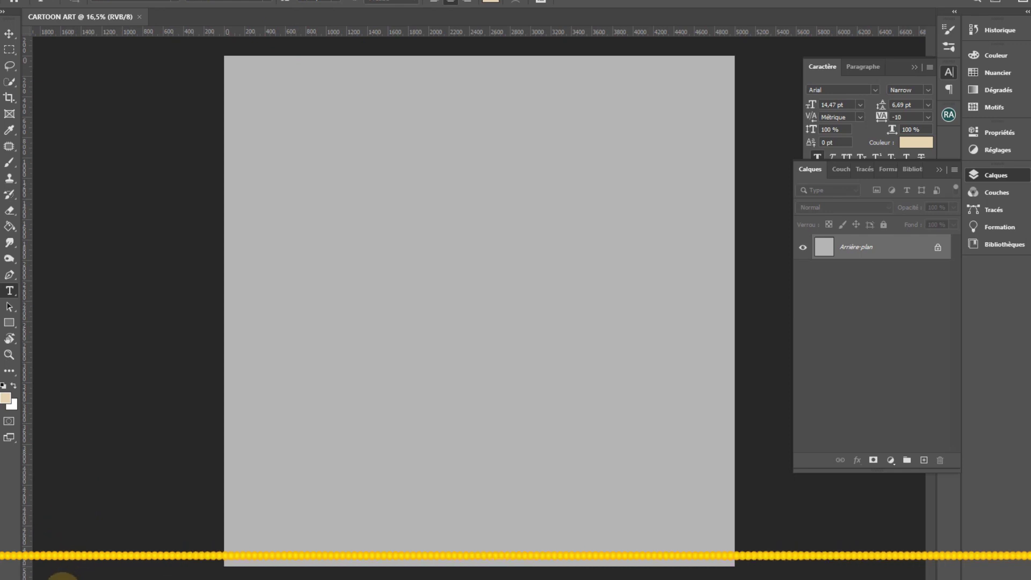
Step: Go through the main drawing tools by activating the Move, Eyedropper, Brush and Pen tools in turn
left_click(9, 33)
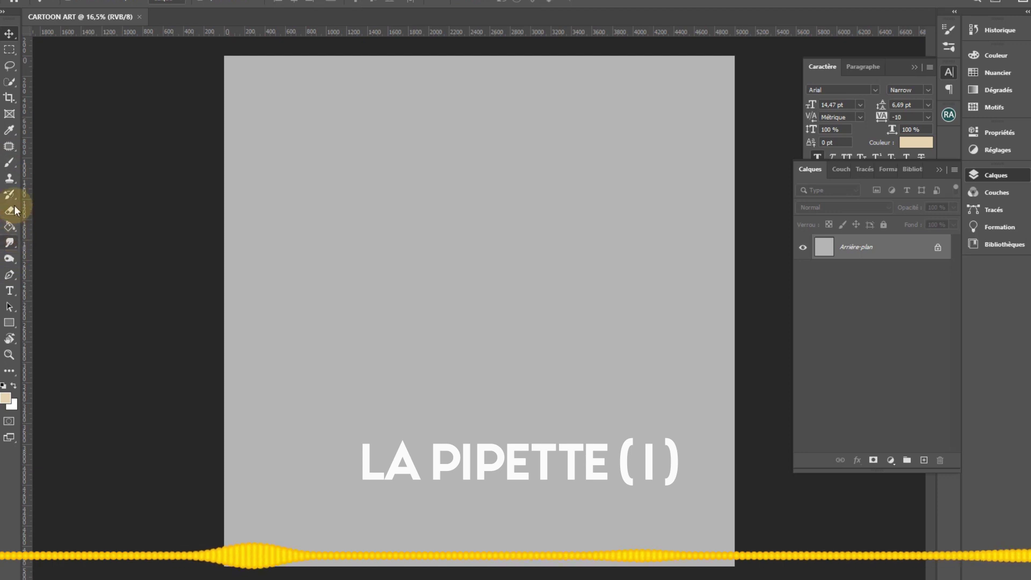
left_click(12, 131)
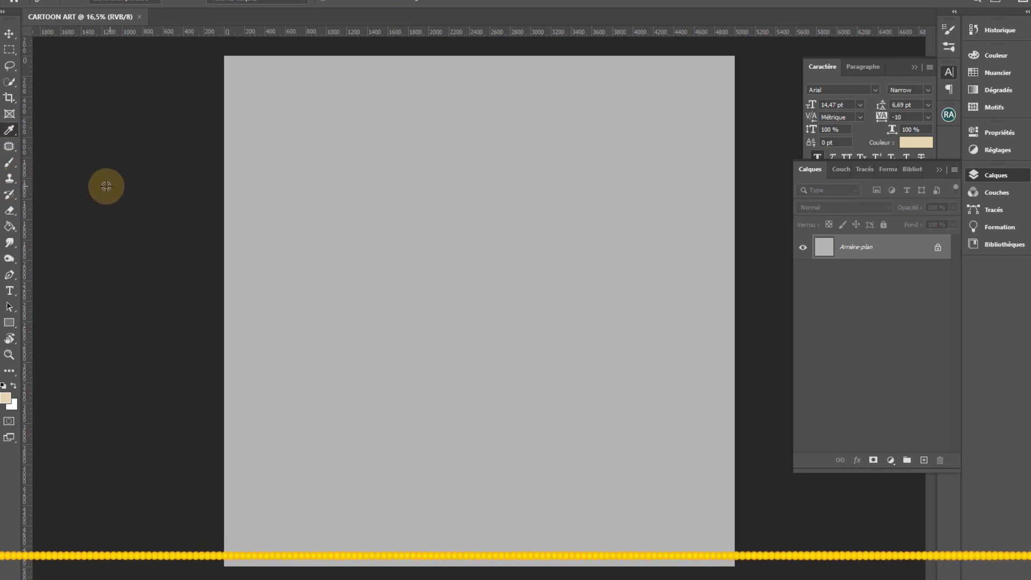
left_click(9, 166)
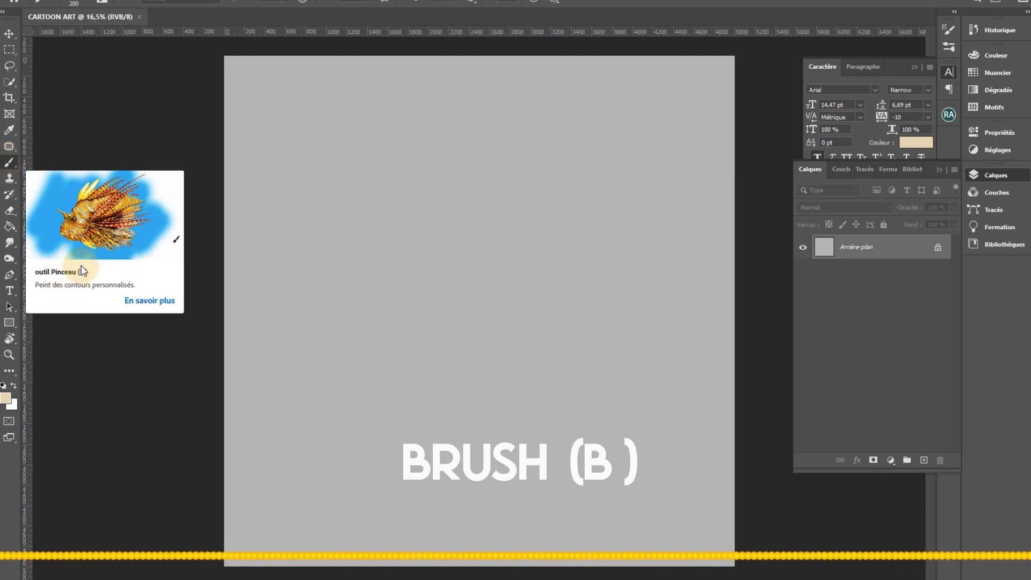
left_click(12, 276)
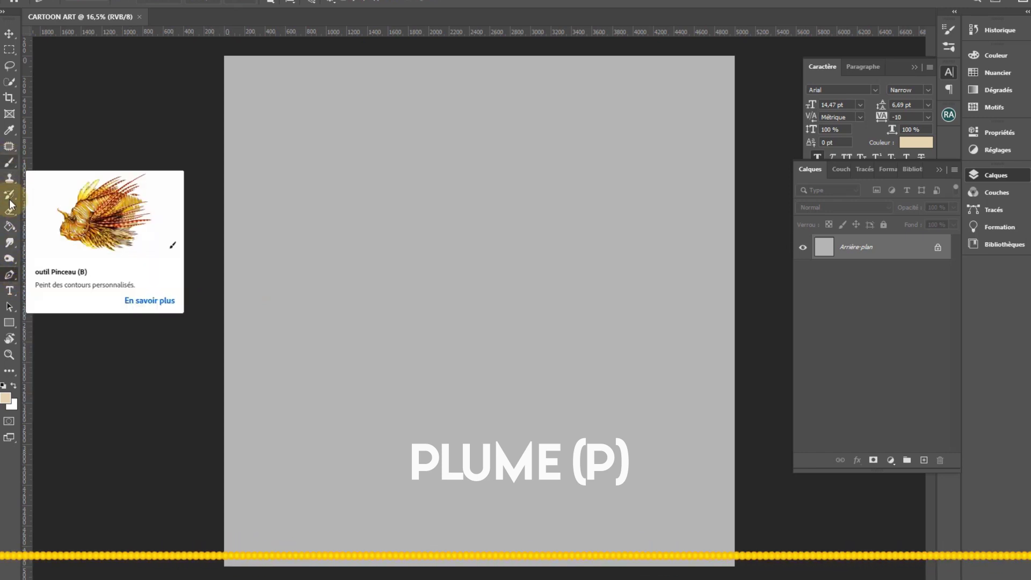
left_click(13, 277)
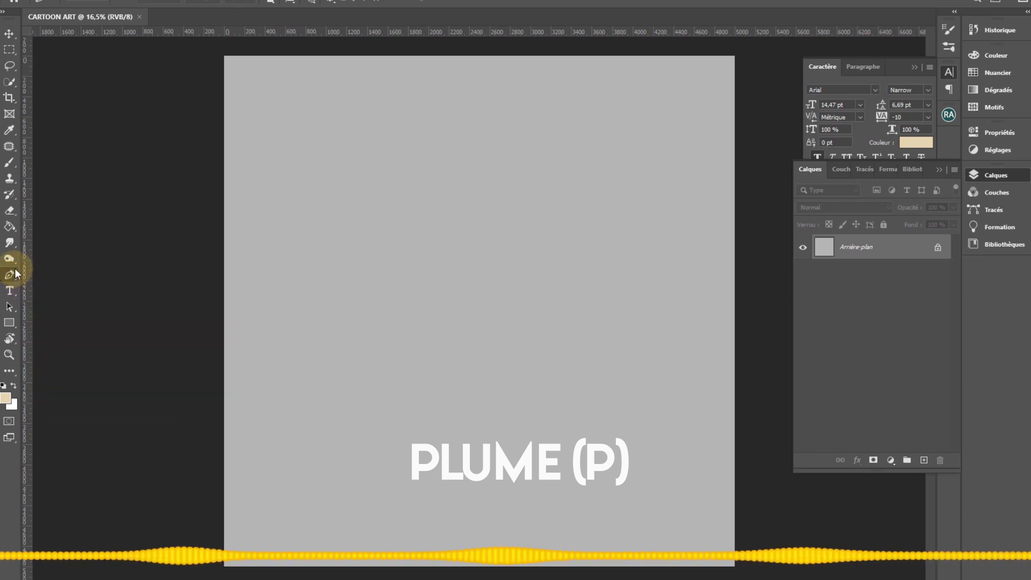